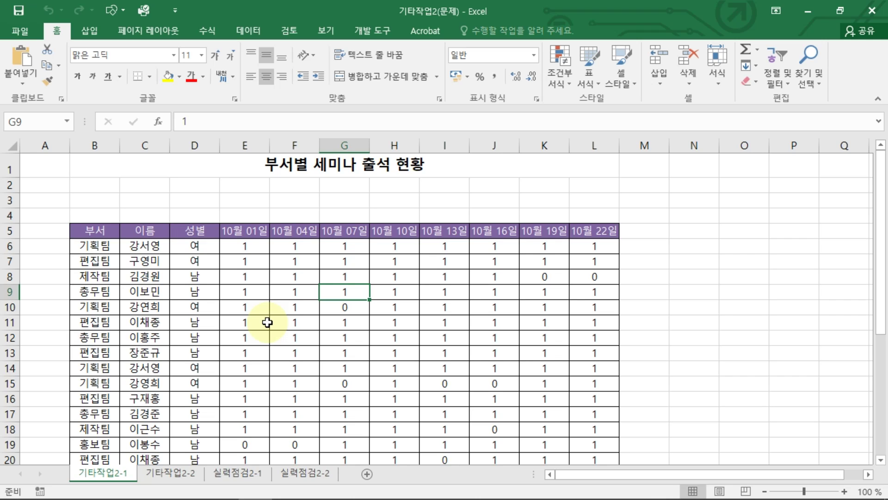
pyautogui.moveTo(248, 242); pyautogui.dragTo(588, 433)
pyautogui.scroll(4, 540, 386)
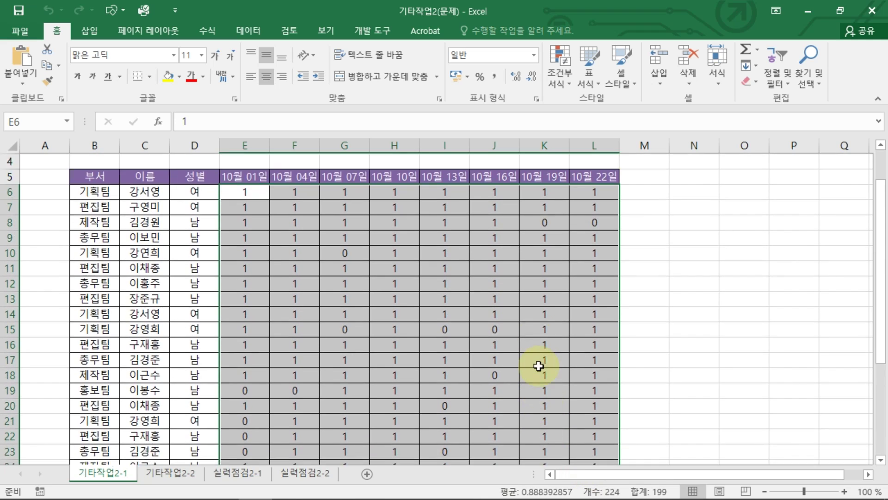
pyautogui.scroll(1, 539, 366)
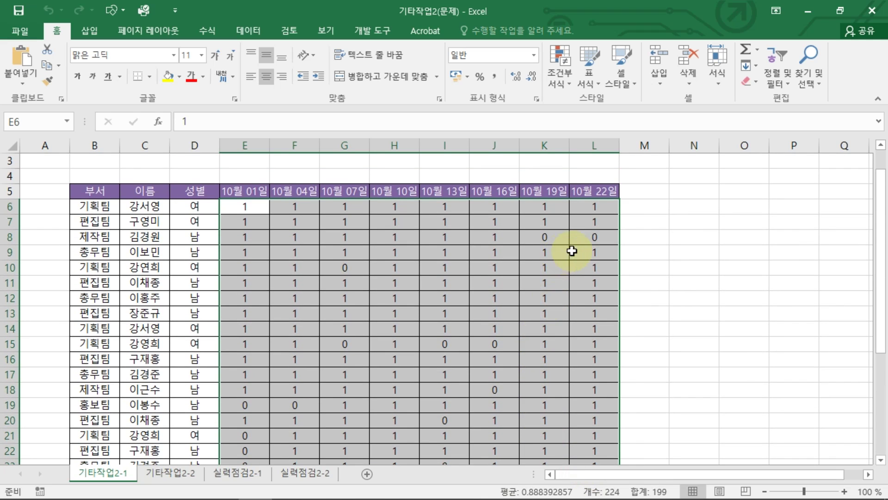
# Start recording a macro named 서식적용 in the current workbook, with an empty cell beside the table selected
pyautogui.click(666, 213)
pyautogui.click(379, 38)
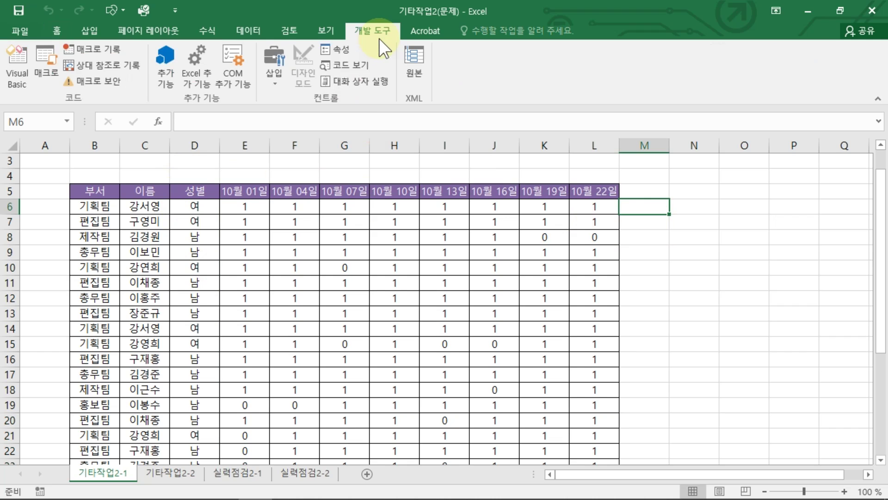
pyautogui.click(99, 46)
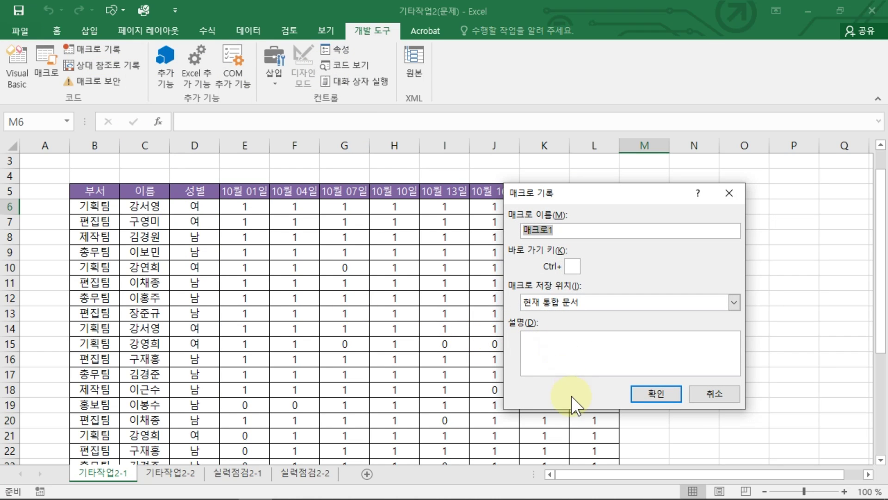
pyautogui.write('TJTLR')
pyautogui.press('BackSpace')
pyautogui.press('BackSpace')
pyautogui.press('BackSpace')
pyautogui.press('BackSpace')
pyautogui.press('BackSpace')
pyautogui.write('서식적용')
pyautogui.hotkey('ctrl', '2')
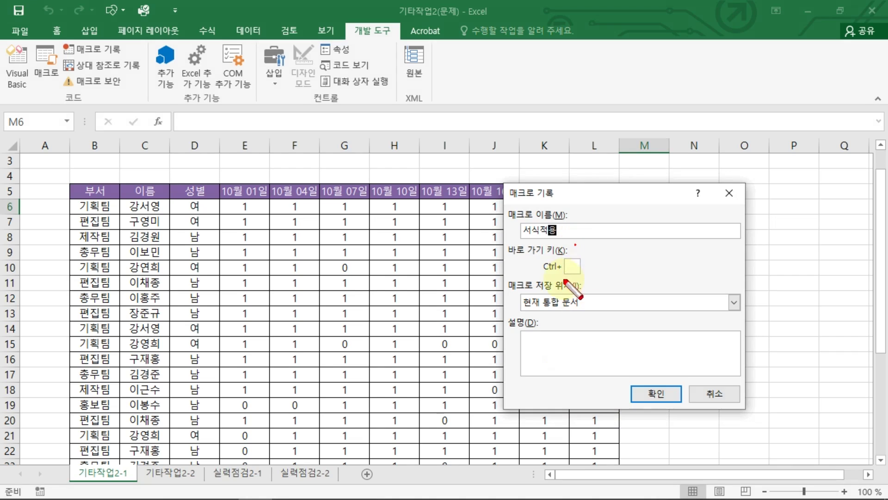
pyautogui.moveTo(575, 245); pyautogui.dragTo(565, 278)
pyautogui.moveTo(565, 254)
pyautogui.mouseDown()
pyautogui.moveTo(573, 278)
pyautogui.moveTo(559, 283)
pyautogui.mouseUp()
pyautogui.moveTo(548, 329)
pyautogui.mouseDown()
pyautogui.moveTo(565, 360)
pyautogui.moveTo(542, 364)
pyautogui.mouseUp()
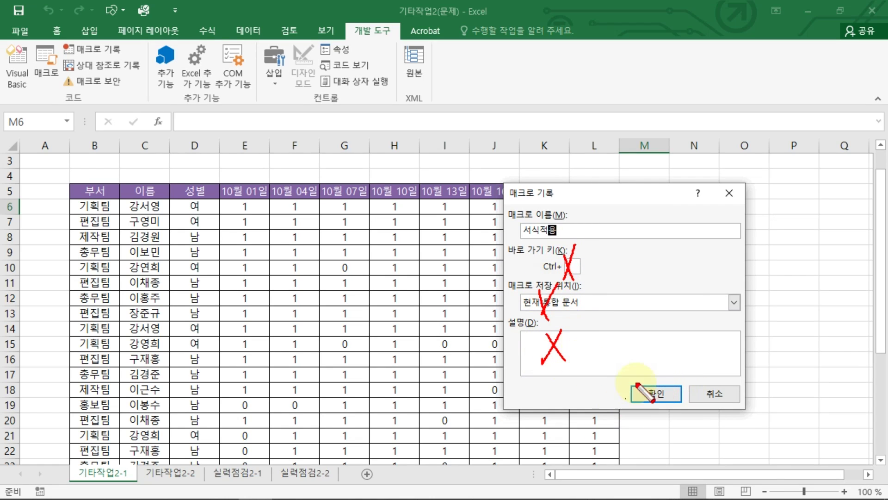
pyautogui.moveTo(642, 365); pyautogui.dragTo(652, 388)
pyautogui.press('Escape')
pyautogui.click(661, 389)
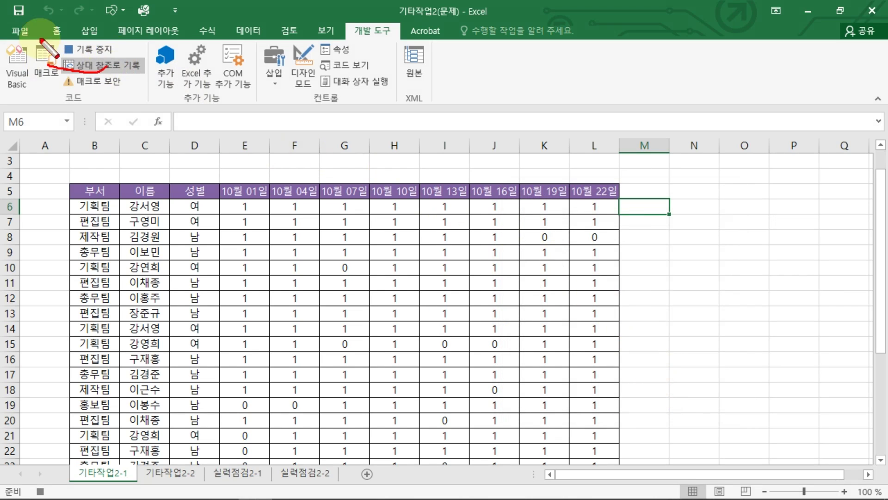
pyautogui.moveTo(44, 30); pyautogui.dragTo(102, 69)
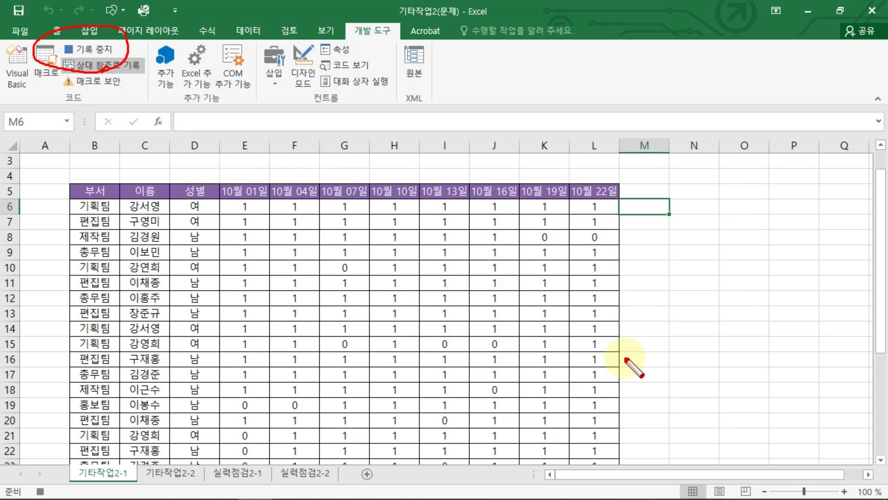
pyautogui.press('Escape')
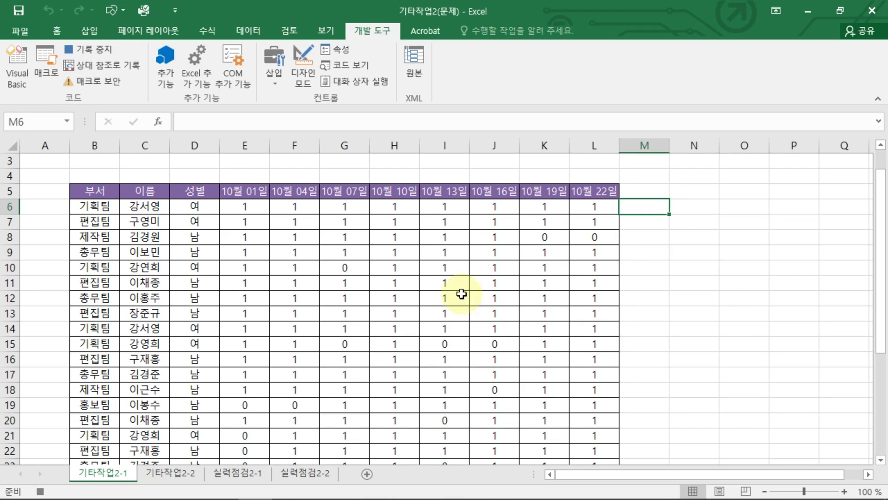
# Apply the custom number format [=1]"O";[=0]"X" to the attendance data in E6:L33
pyautogui.moveTo(250, 207); pyautogui.dragTo(598, 421)
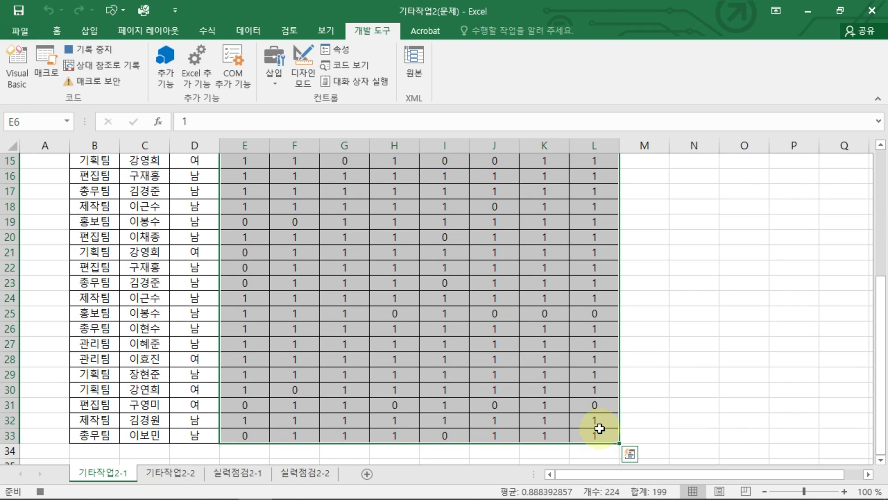
pyautogui.scroll(4, 596, 416)
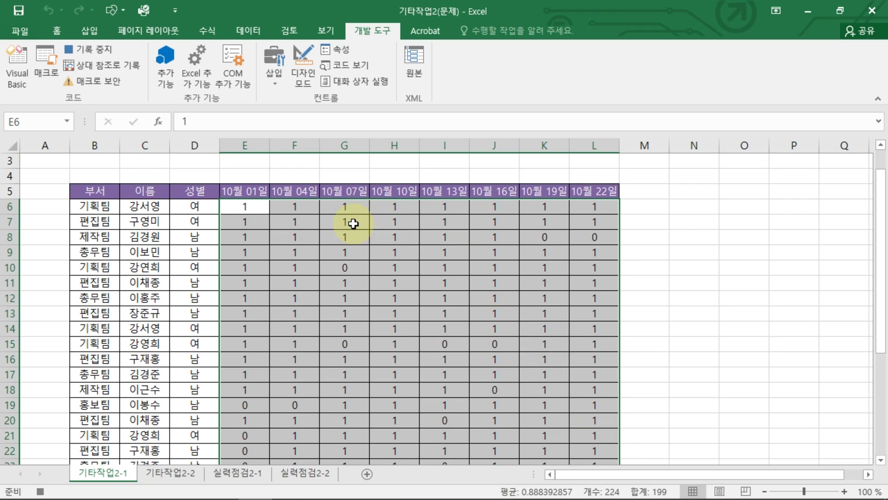
pyautogui.rightClick(352, 222)
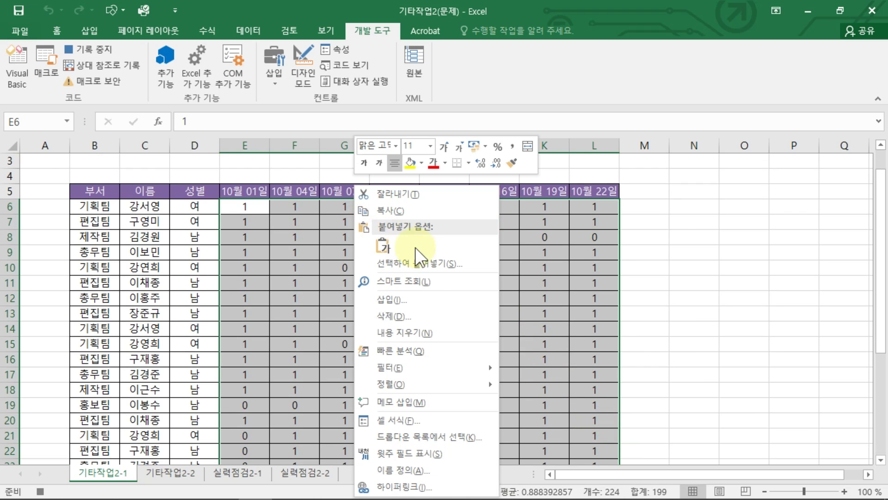
pyautogui.click(417, 420)
pyautogui.moveTo(473, 121); pyautogui.dragTo(558, 51)
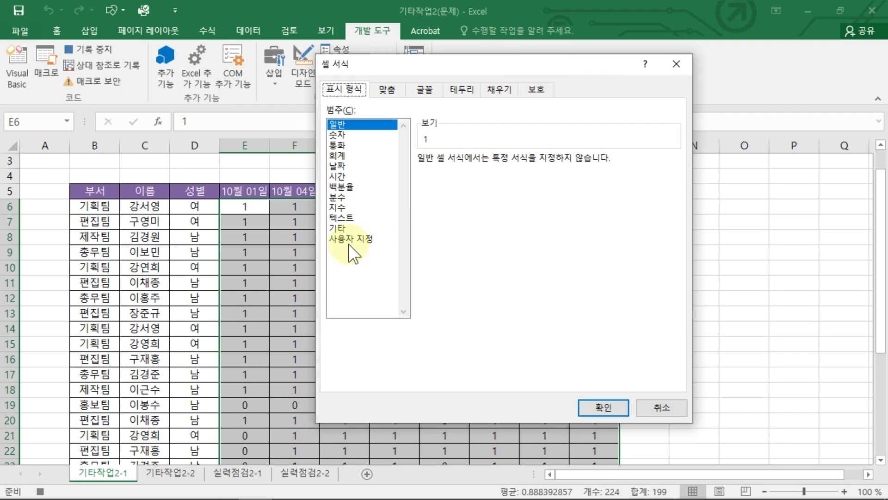
pyautogui.click(349, 239)
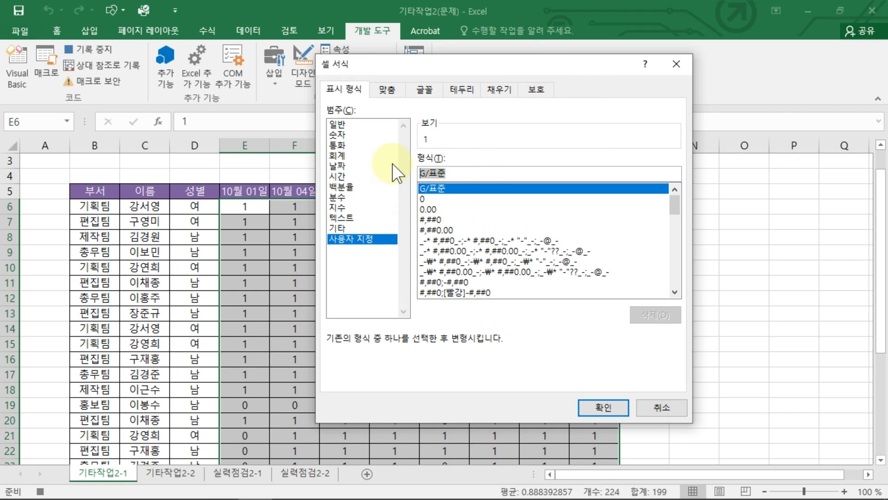
pyautogui.press('BackSpace')
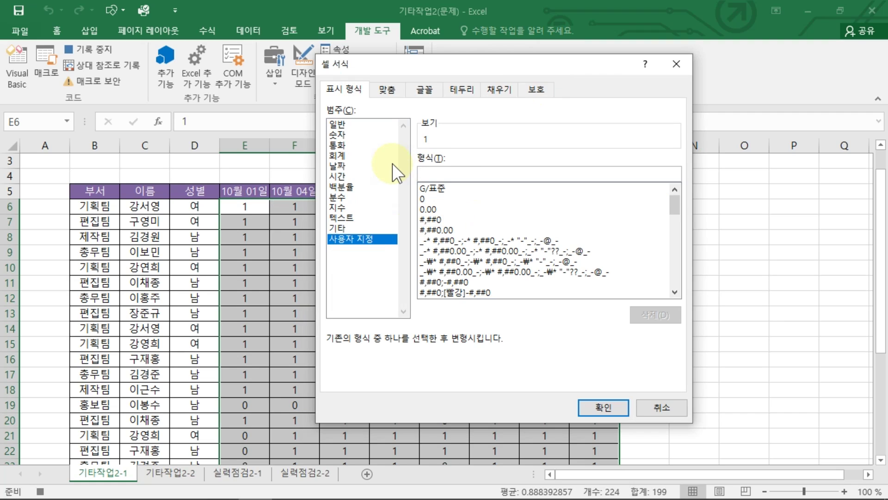
pyautogui.write('[')
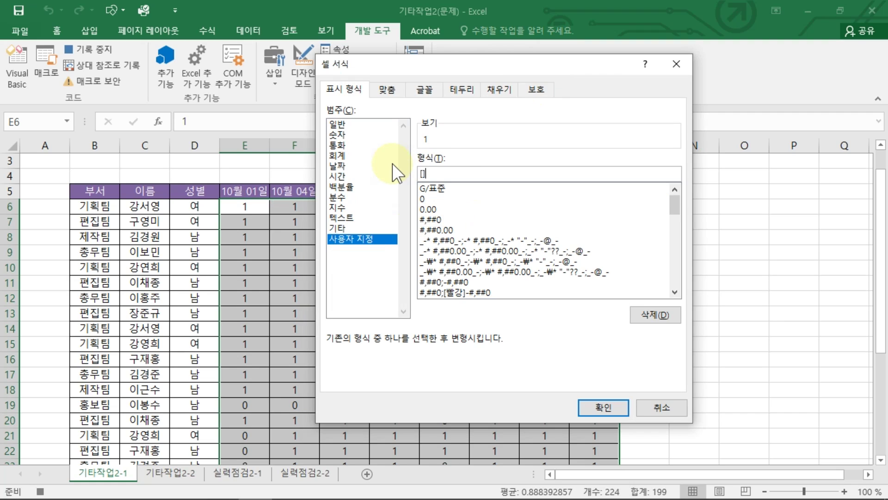
pyautogui.write('=1]"O";[=0]"X"')
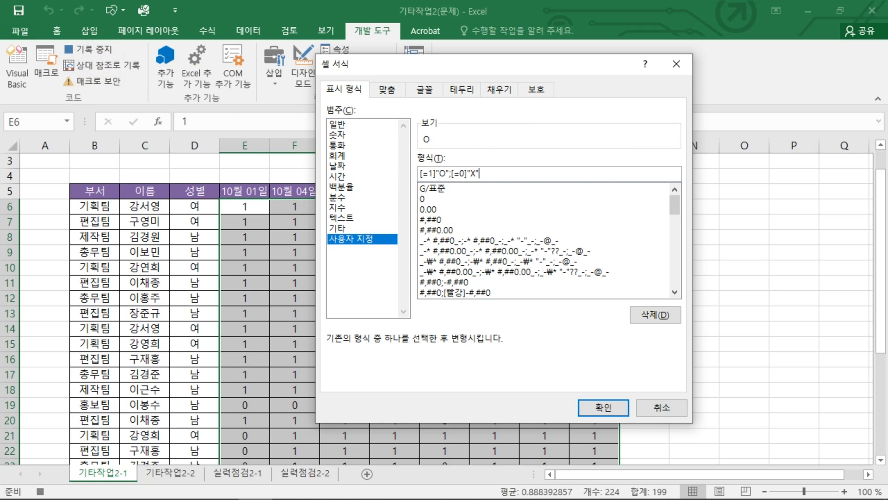
pyautogui.click(437, 160)
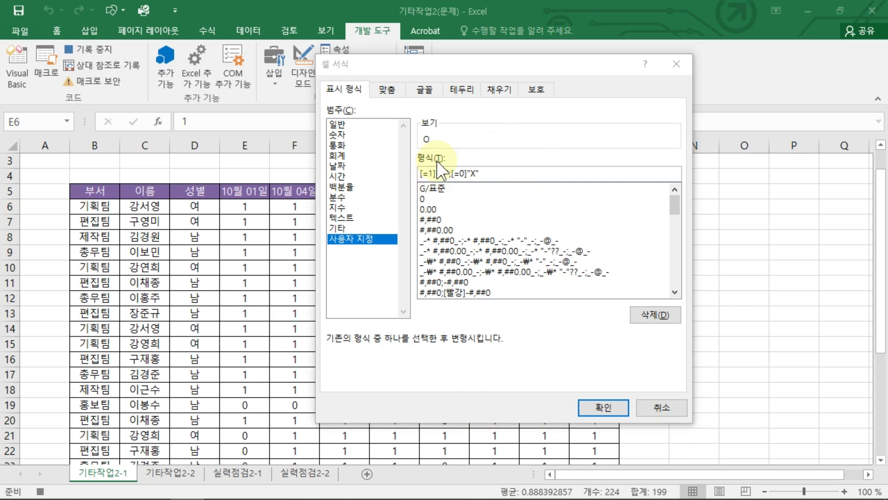
pyautogui.click(611, 412)
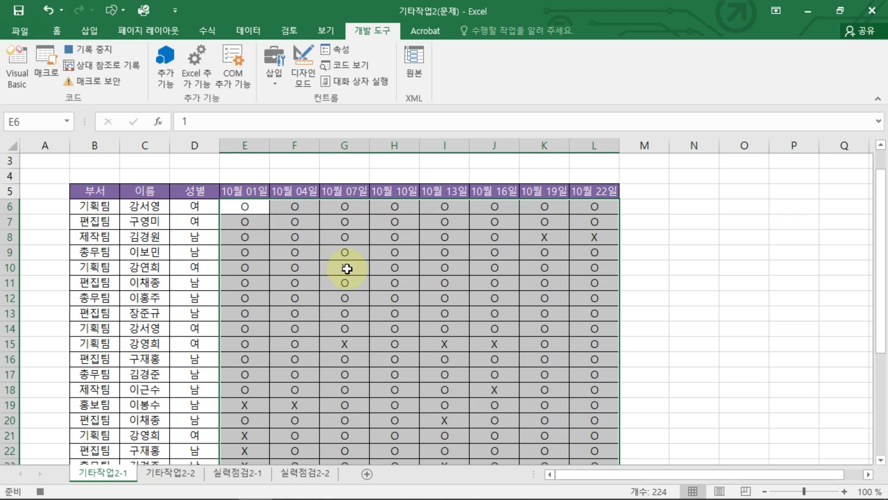
# Select empty cell O7 outside the table and stop recording the macro
pyautogui.click(745, 221)
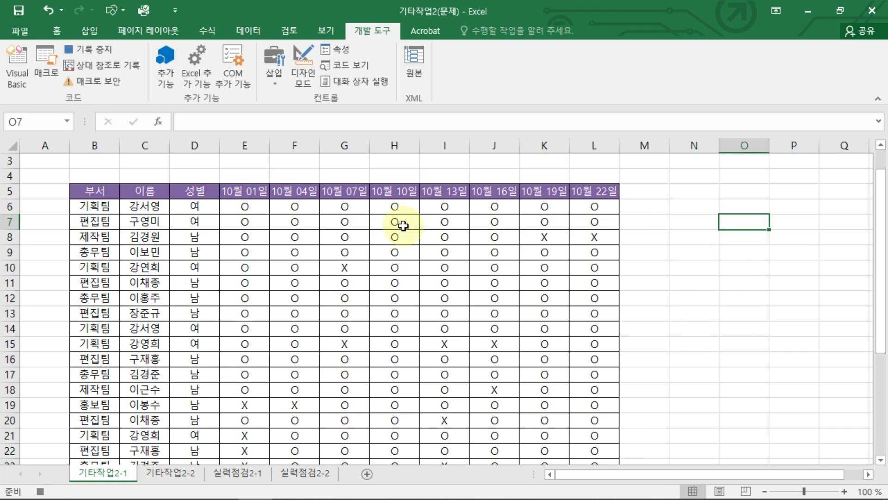
pyautogui.click(96, 49)
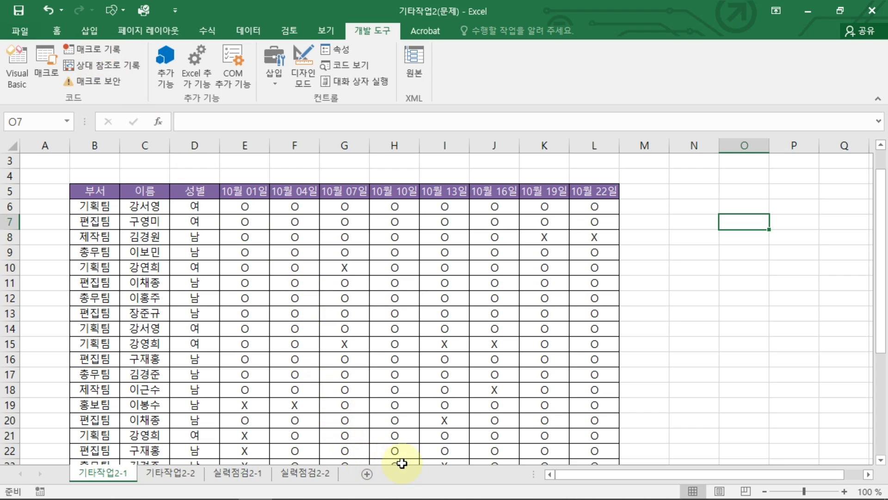
pyautogui.moveTo(401, 481)
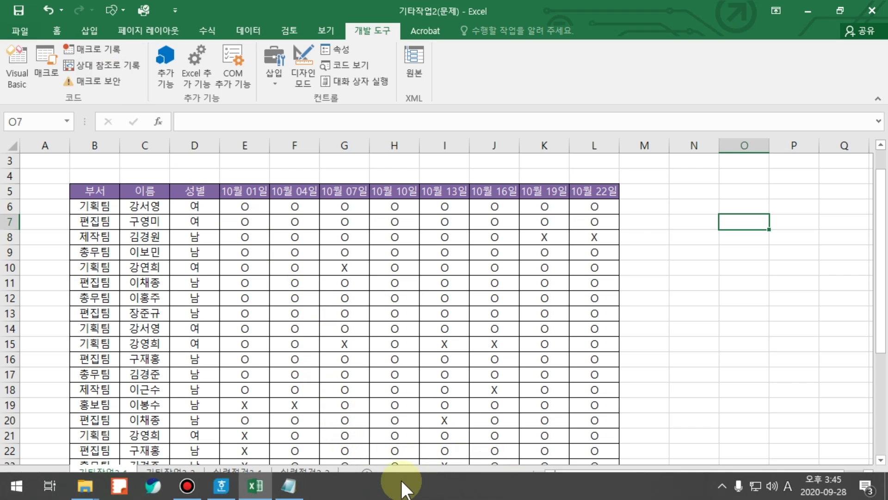
pyautogui.click(375, 373)
# Draw a form control button over cells B2:C3 and assign the 서식적용 macro to it
pyautogui.scroll(1, 180, 280)
pyautogui.moveTo(113, 184); pyautogui.dragTo(125, 199)
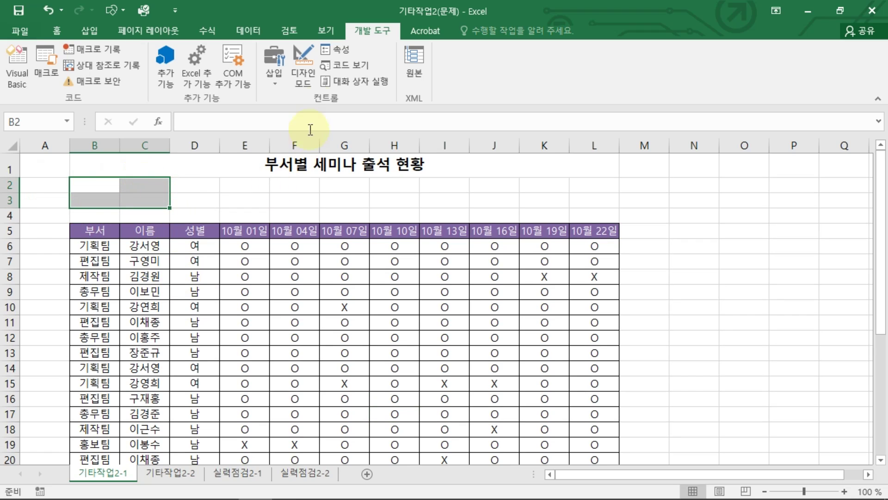
pyautogui.click(275, 74)
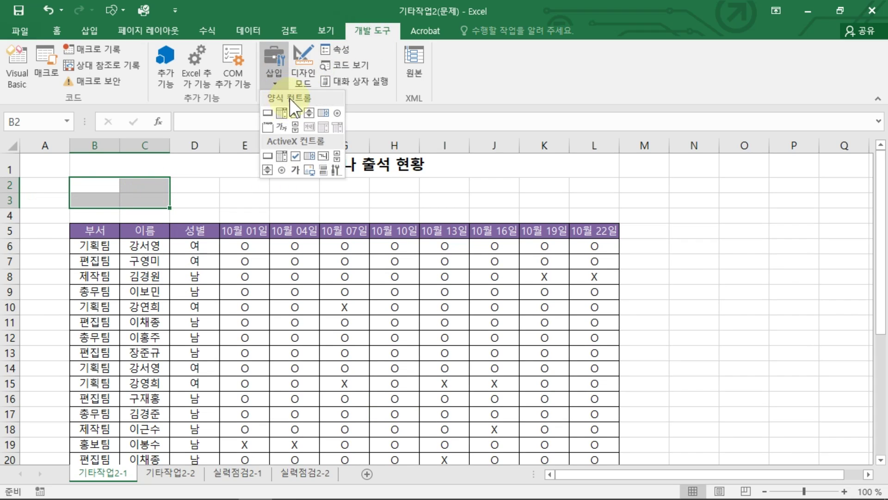
pyautogui.click(271, 112)
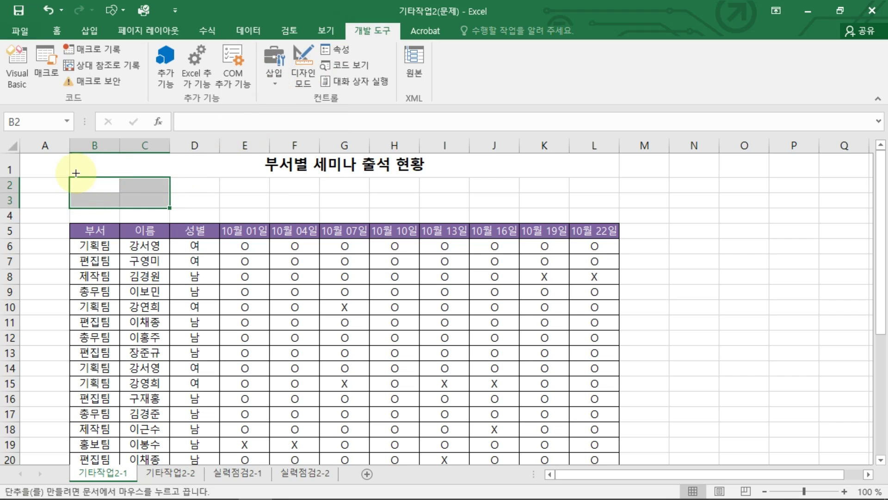
pyautogui.moveTo(70, 178); pyautogui.dragTo(166, 204)
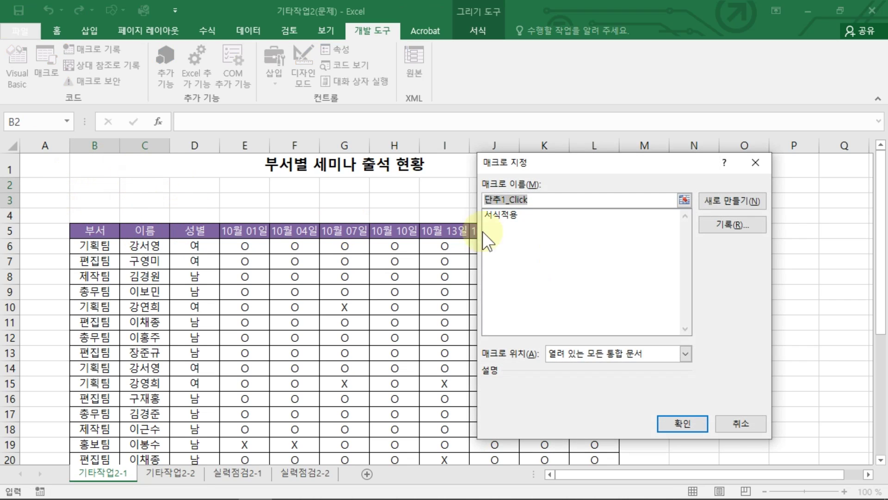
pyautogui.click(519, 215)
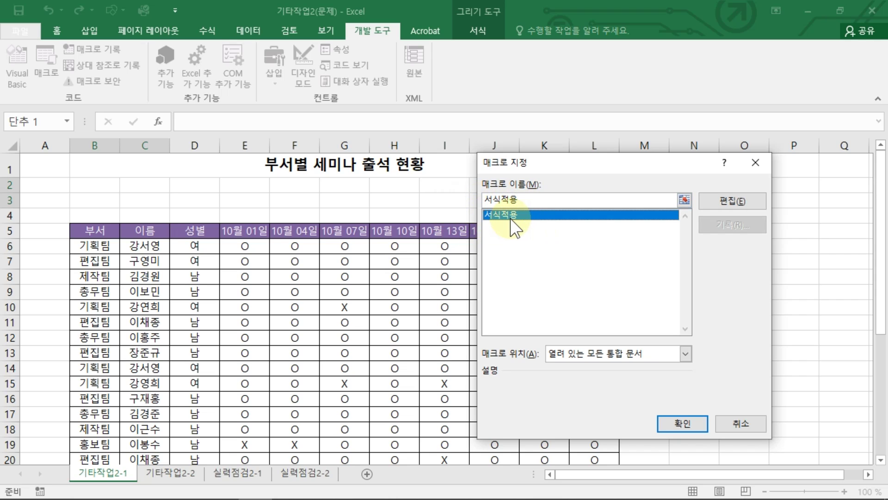
pyautogui.click(680, 418)
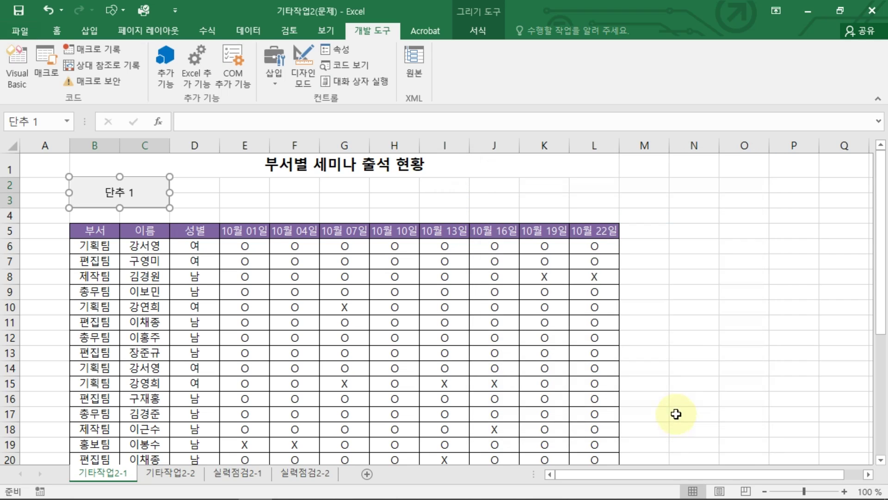
# Change the new button's label to 서식적용 and run its macro from the button
pyautogui.click(101, 192)
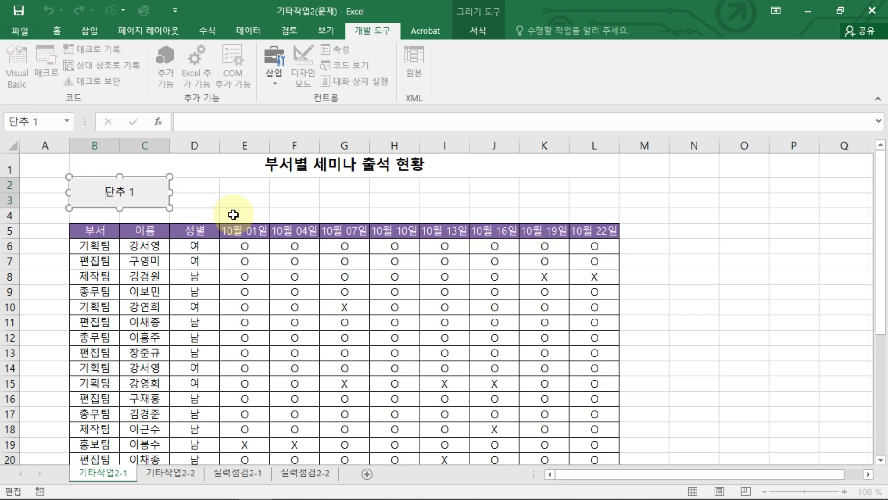
pyautogui.press('Delete')
pyautogui.press('Delete')
pyautogui.press('Delete')
pyautogui.press('Delete')
pyautogui.write('TJTLR')
pyautogui.press('BackSpace')
pyautogui.press('BackSpace')
pyautogui.press('BackSpace')
pyautogui.press('BackSpace')
pyautogui.press('BackSpace')
pyautogui.write('시식')
pyautogui.press('BackSpace')
pyautogui.press('BackSpace')
pyautogui.write('서식적용')
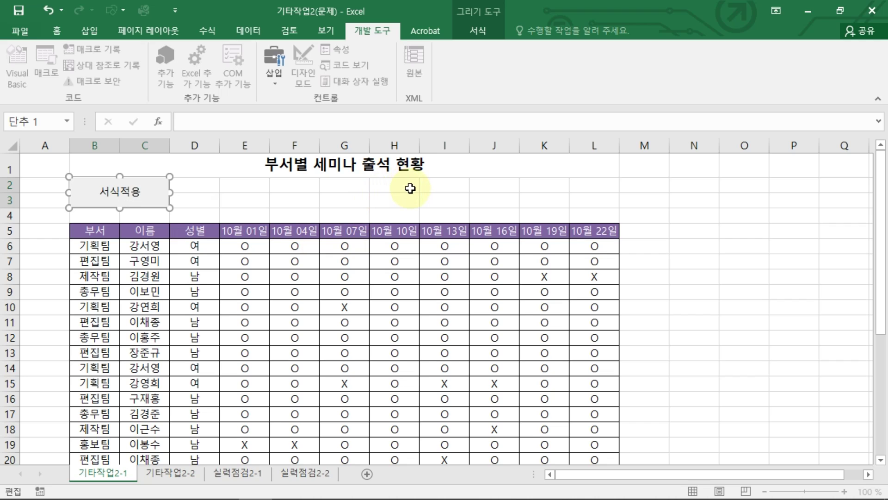
pyautogui.click(410, 188)
pyautogui.click(113, 193)
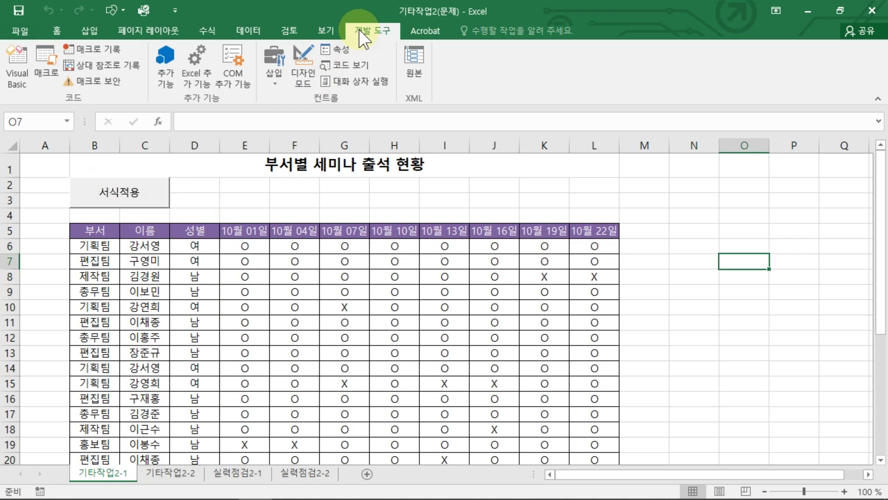
# Start recording a second macro named 서식해제 in the current workbook
pyautogui.click(93, 50)
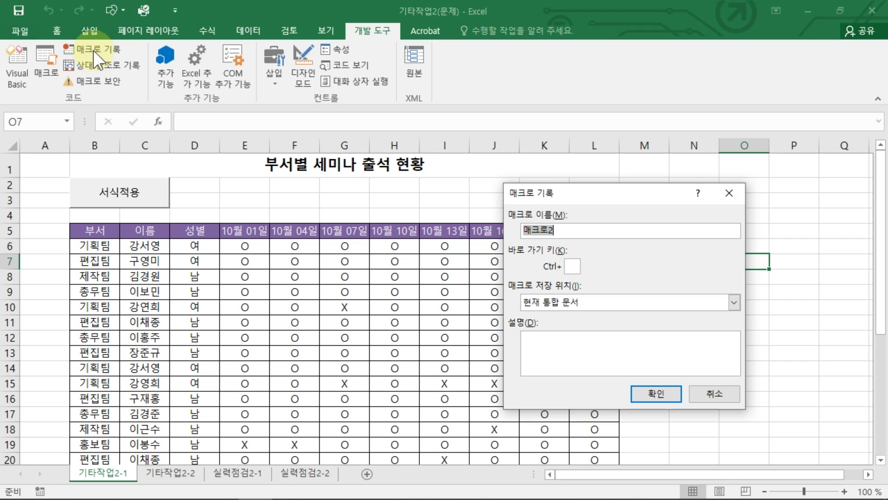
pyautogui.write('서식해제')
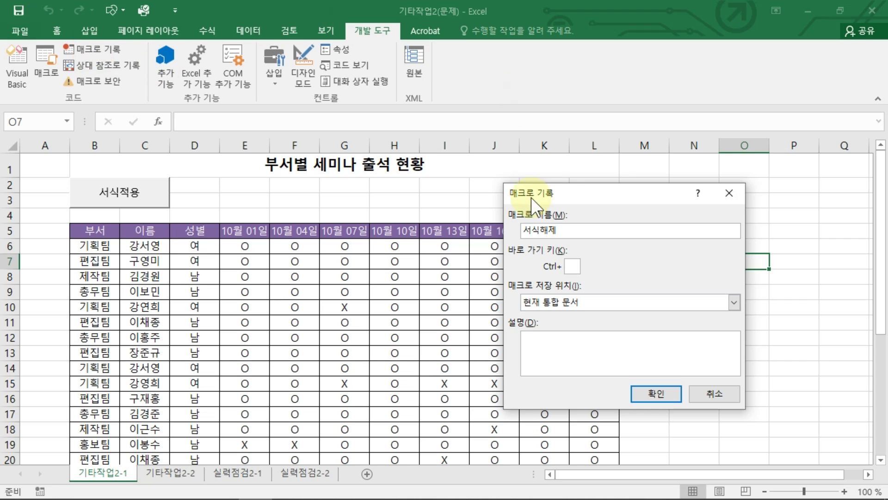
pyautogui.click(644, 387)
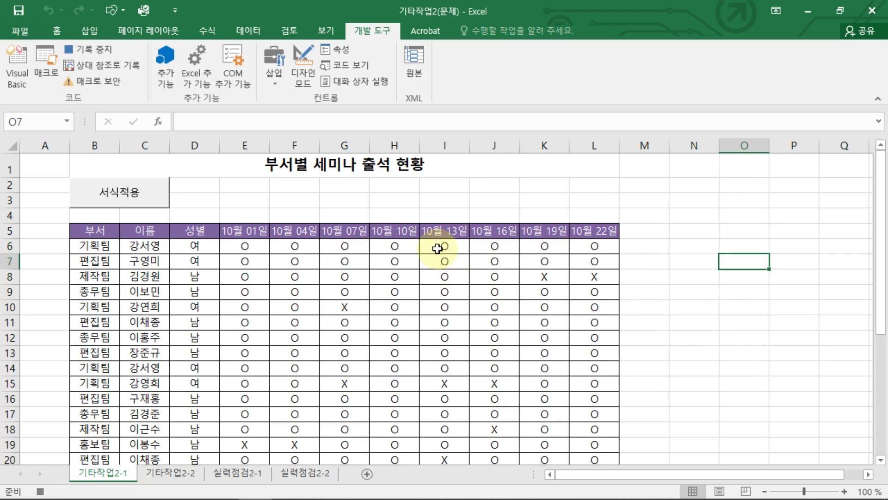
# Set the number format of E6:L33 to 일반, and stop recording the macro with empty cell N5 selected
pyautogui.moveTo(244, 245); pyautogui.dragTo(600, 436)
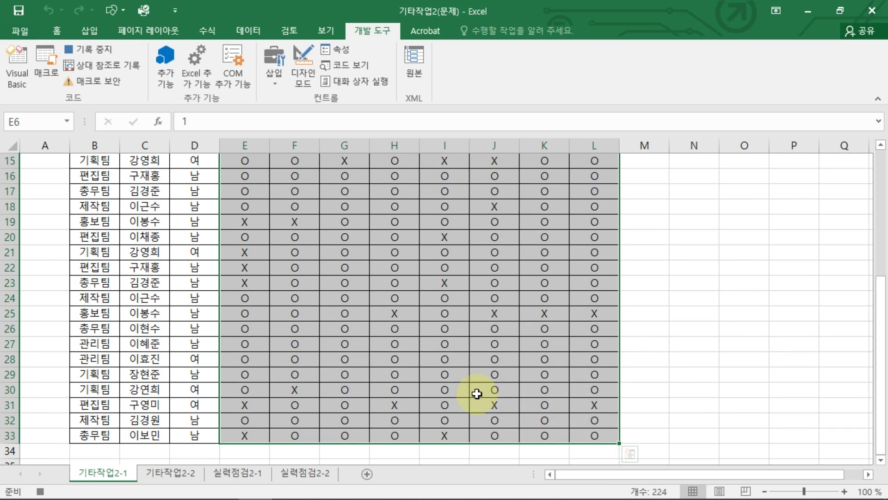
pyautogui.scroll(5, 472, 339)
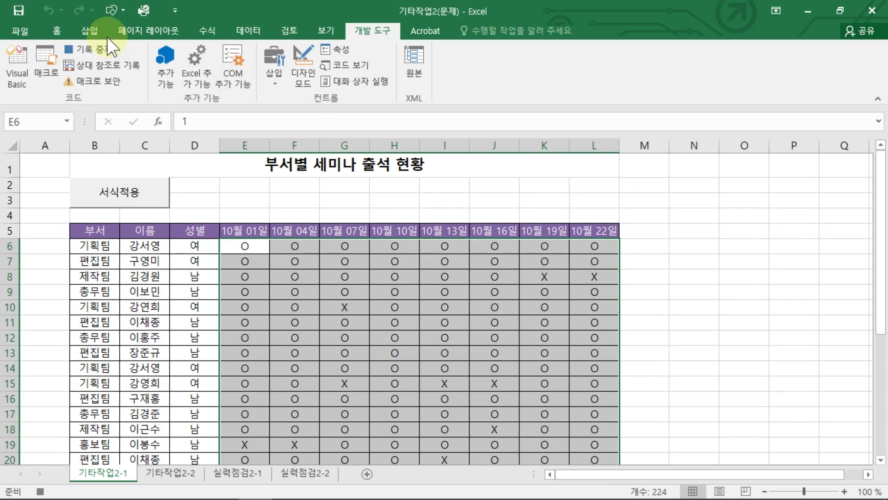
pyautogui.click(56, 30)
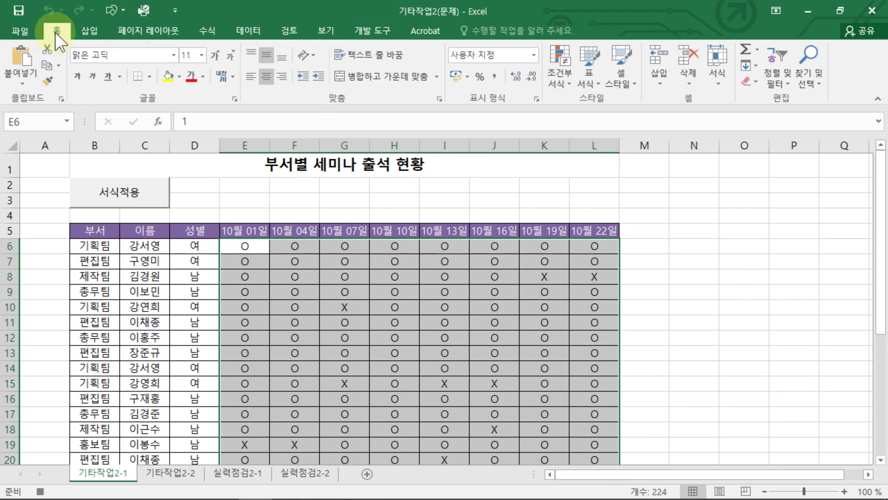
pyautogui.click(532, 53)
pyautogui.click(507, 86)
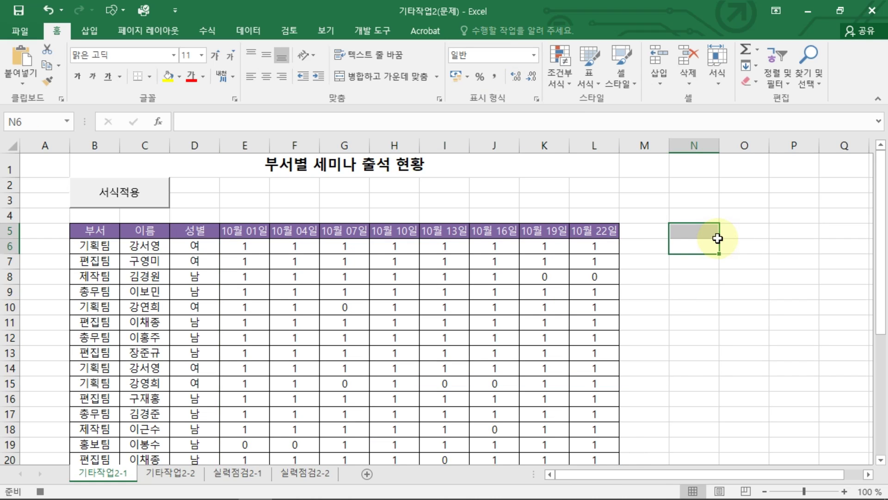
pyautogui.click(373, 31)
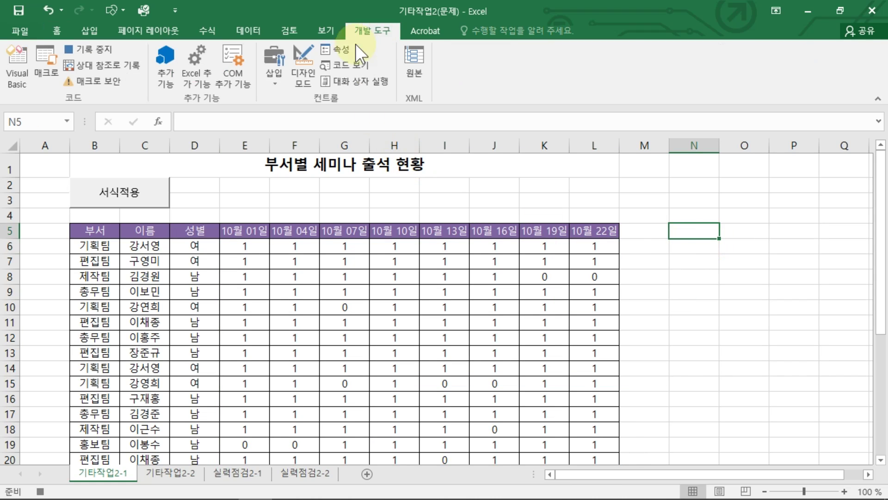
pyautogui.click(104, 53)
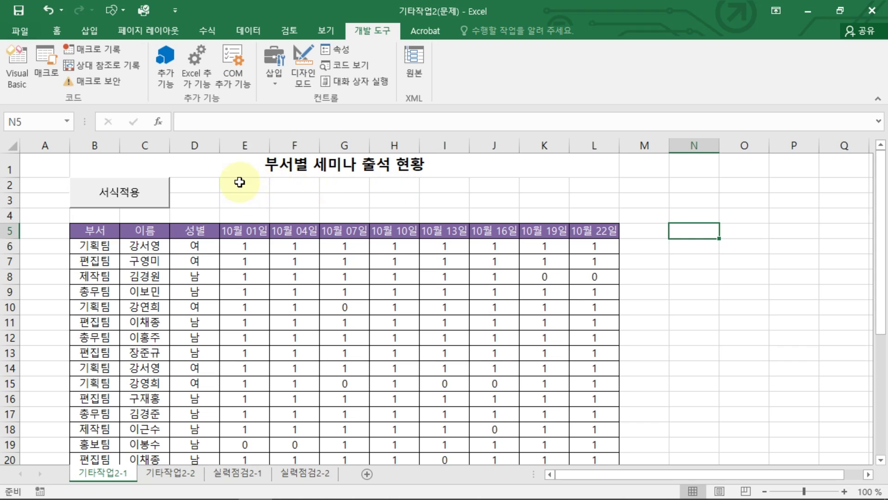
# Draw a form control button over cells E2:F3 with the 서식해제 macro assigned, and label it 서식해제
pyautogui.moveTo(238, 181); pyautogui.dragTo(292, 202)
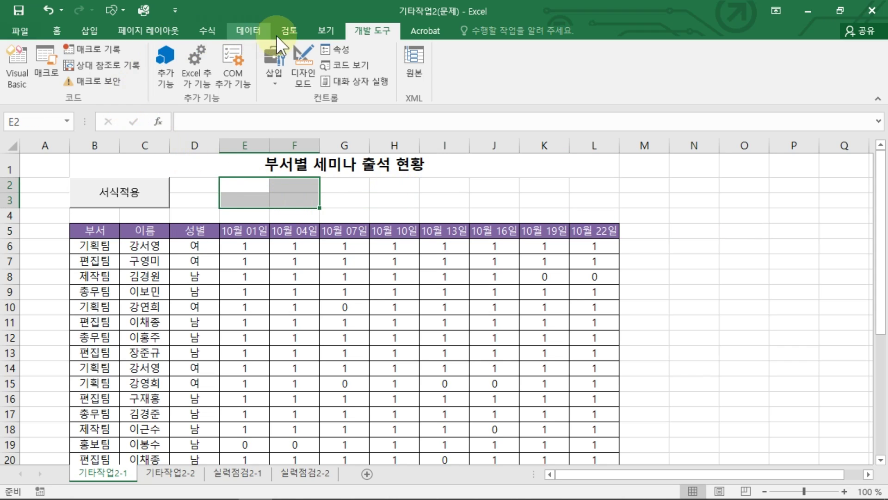
pyautogui.click(281, 82)
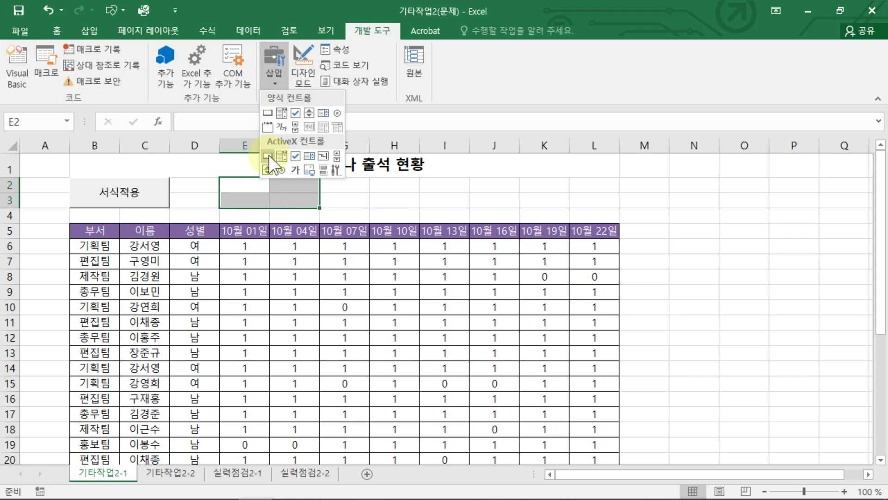
pyautogui.click(268, 113)
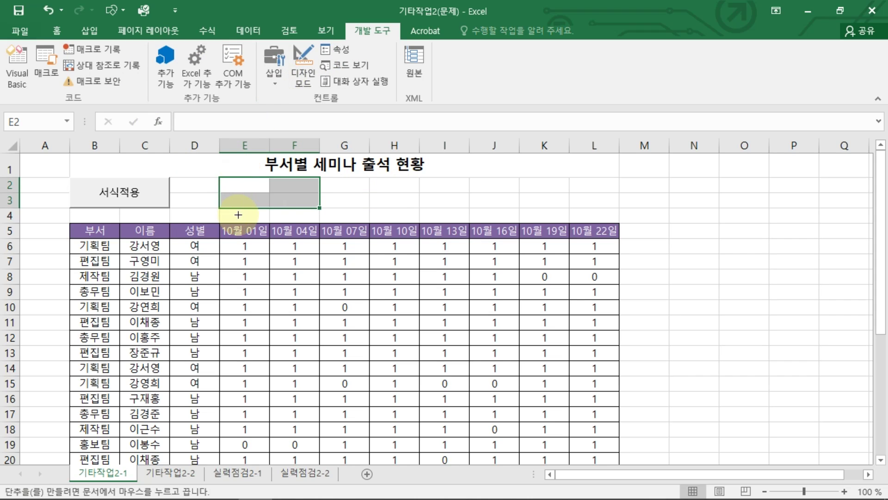
pyautogui.moveTo(220, 179); pyautogui.dragTo(304, 207)
pyautogui.click(523, 226)
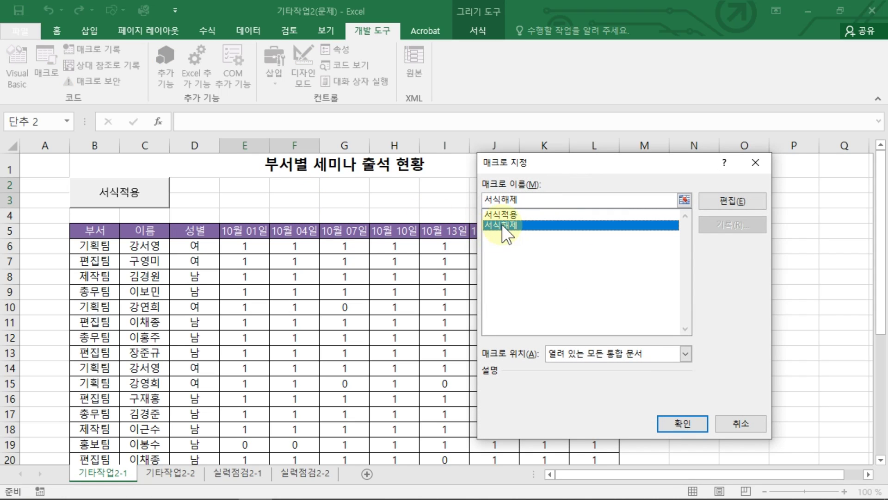
pyautogui.click(668, 420)
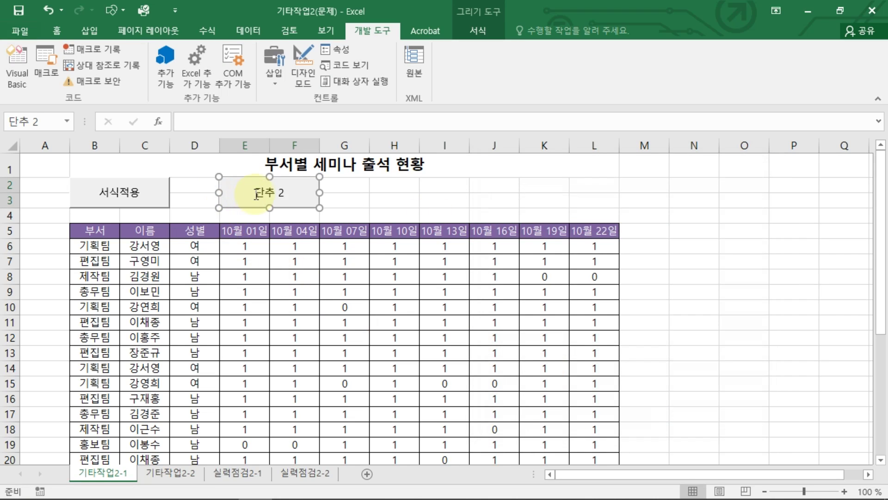
pyautogui.press('BackSpace')
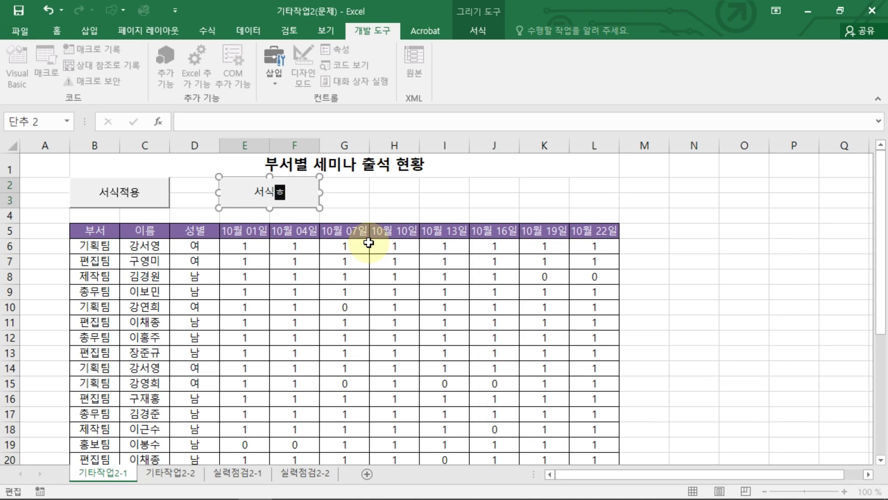
pyautogui.click(740, 215)
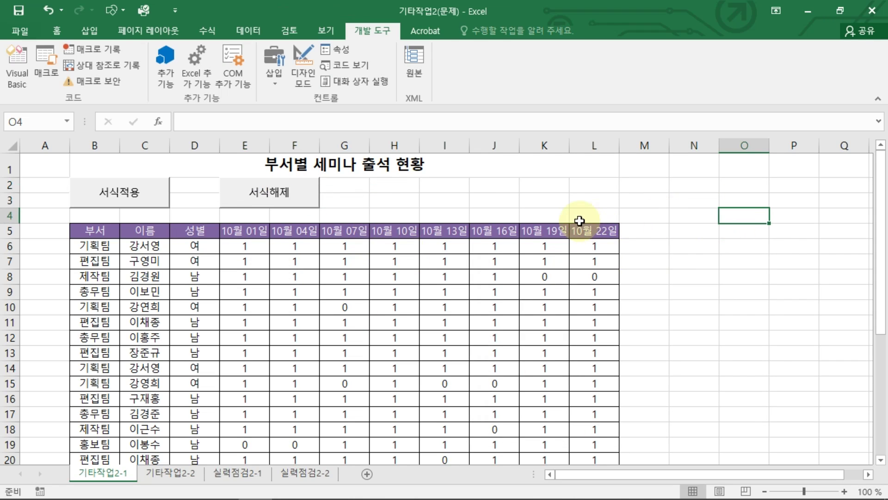
# Test the 서식적용 and 서식해제 buttons alternately several times, finishing with 서식적용, and select empty cell I3
pyautogui.click(134, 185)
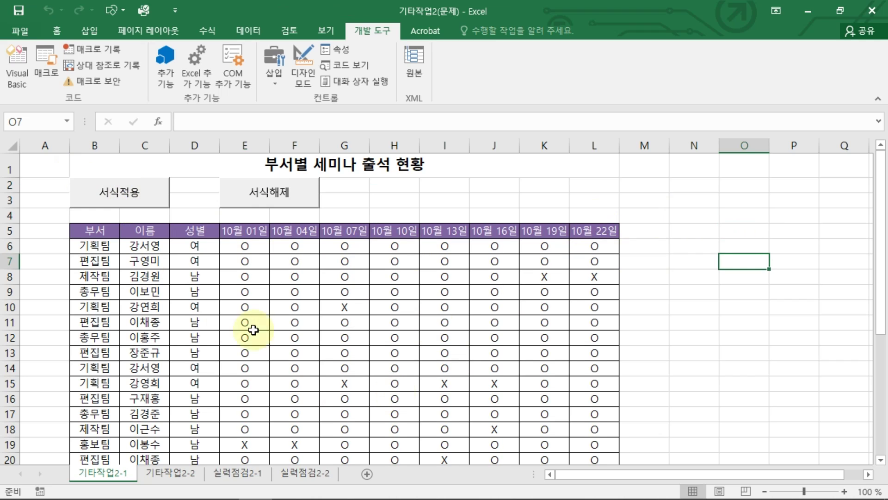
pyautogui.click(287, 203)
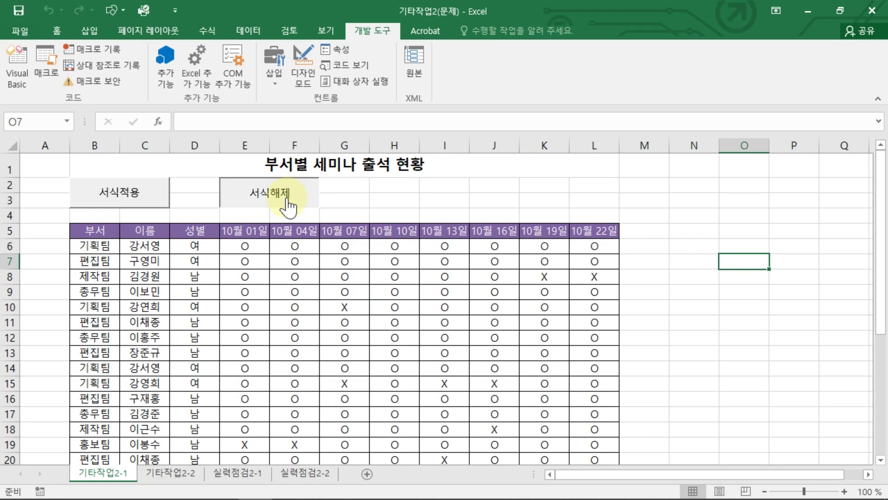
pyautogui.click(119, 192)
pyautogui.click(254, 198)
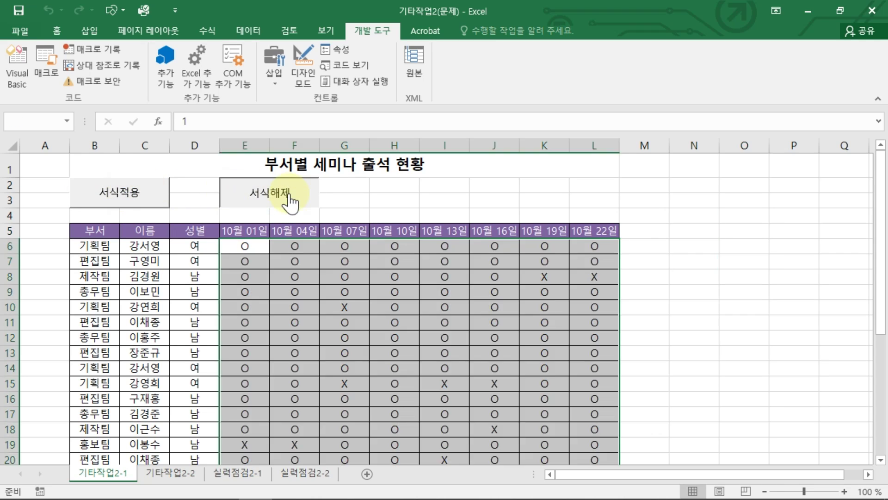
pyautogui.click(151, 190)
pyautogui.click(269, 201)
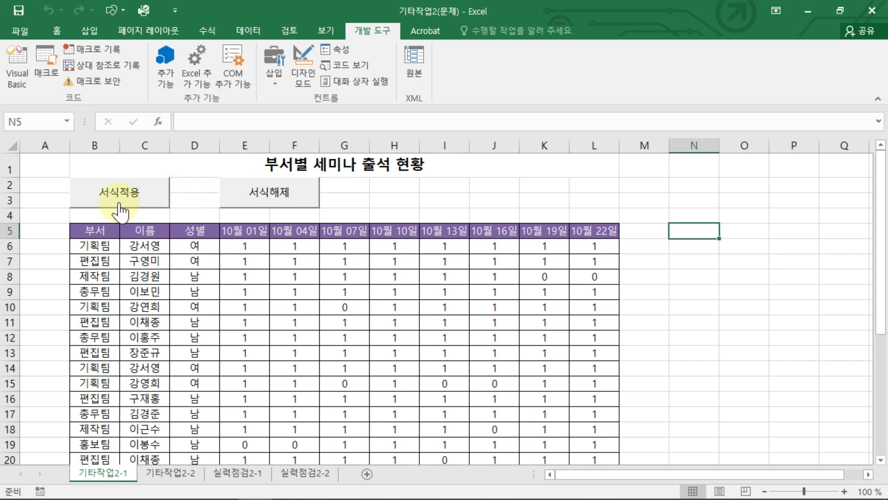
pyautogui.click(115, 188)
pyautogui.click(283, 200)
pyautogui.click(166, 197)
pyautogui.click(258, 192)
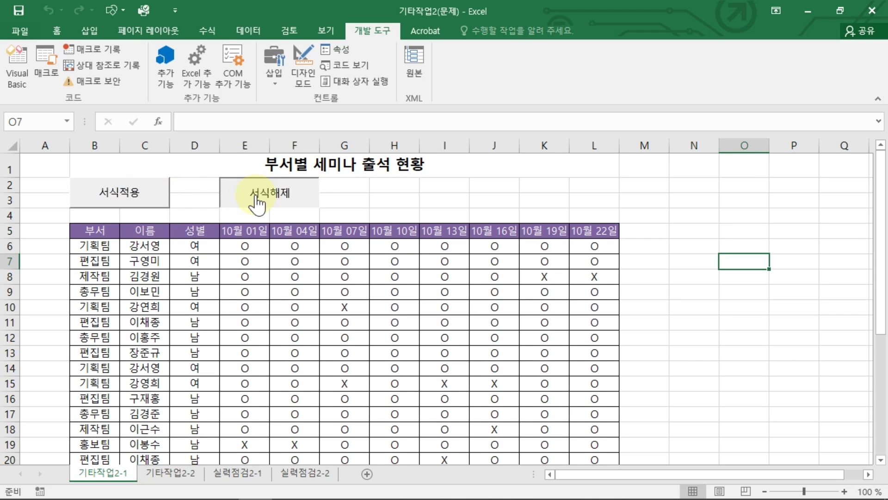
pyautogui.click(99, 192)
pyautogui.click(444, 198)
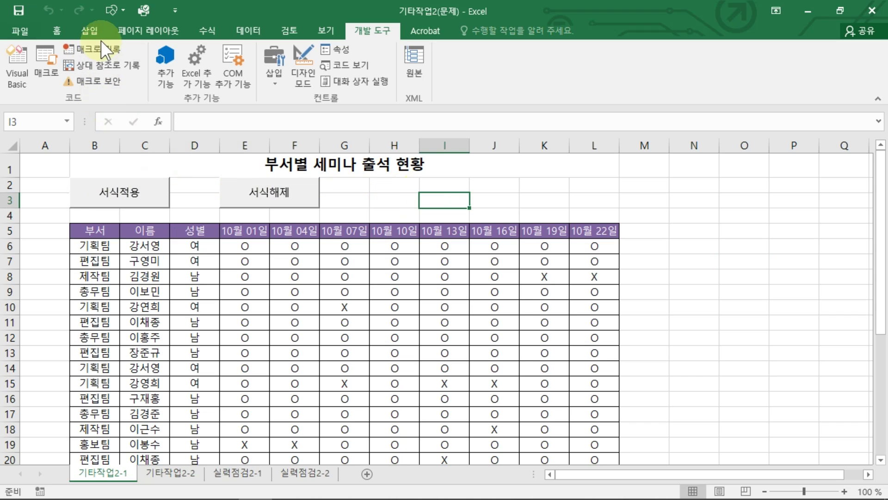
# Examine the recorded code of the 서식적용 and 서식해제 macros in Module1 of the Visual Basic editor, and close the editor
pyautogui.click(100, 53)
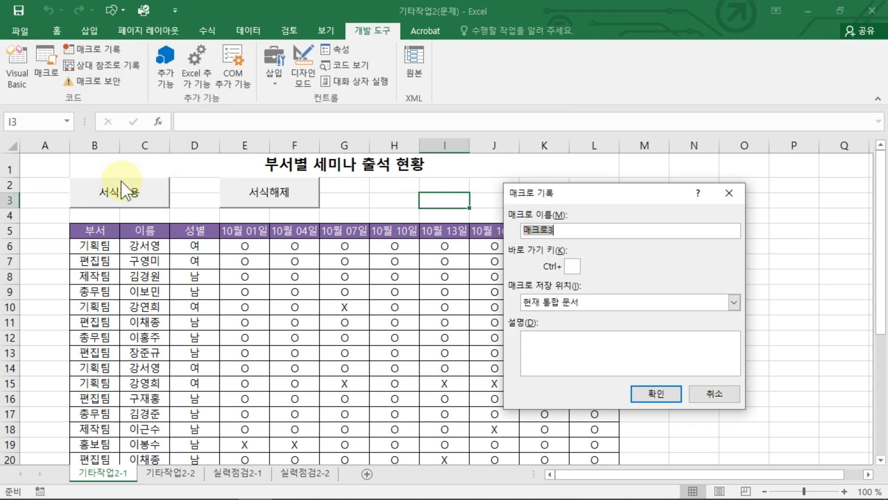
pyautogui.click(718, 398)
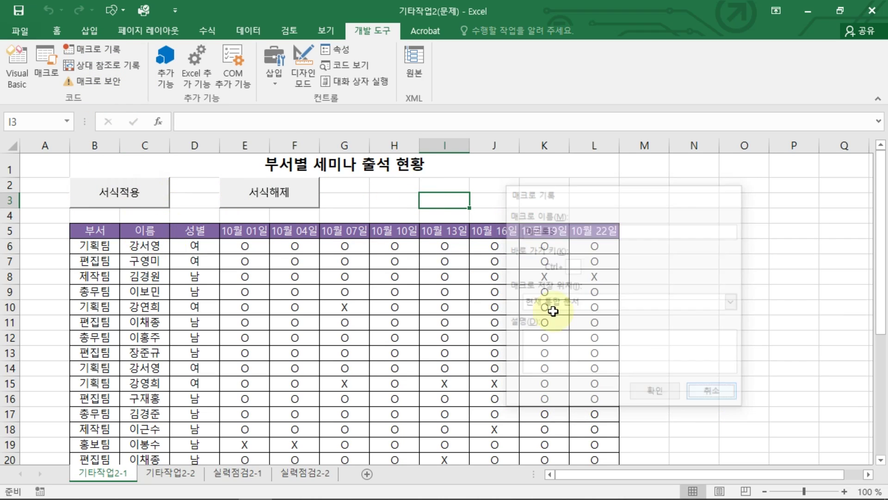
pyautogui.click(14, 82)
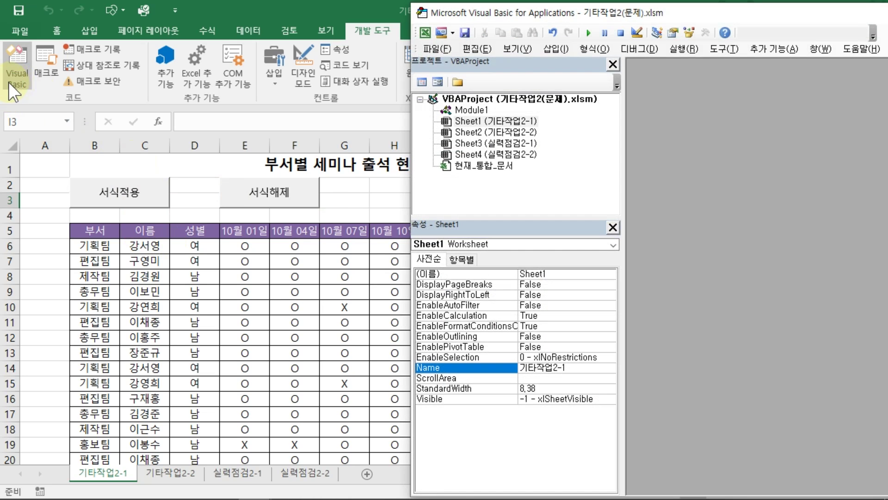
pyautogui.doubleClick(470, 111)
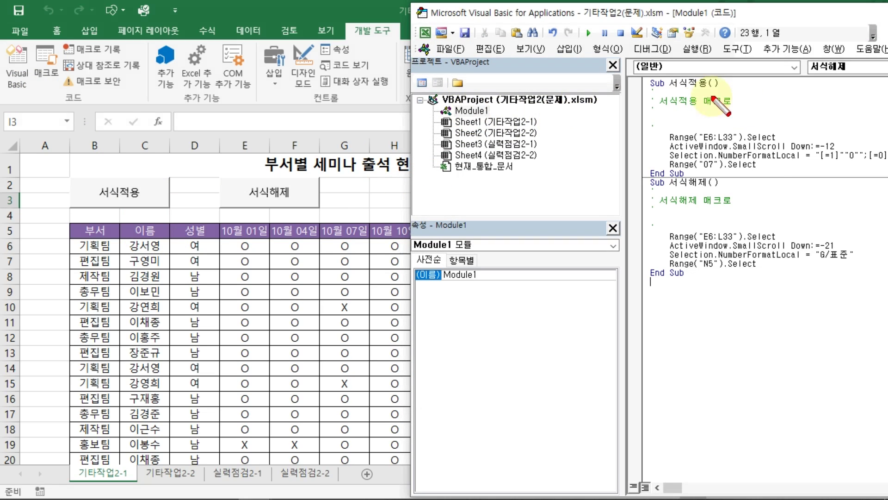
pyautogui.moveTo(671, 76)
pyautogui.mouseDown()
pyautogui.moveTo(693, 75)
pyautogui.moveTo(714, 90)
pyautogui.moveTo(671, 82)
pyautogui.mouseUp()
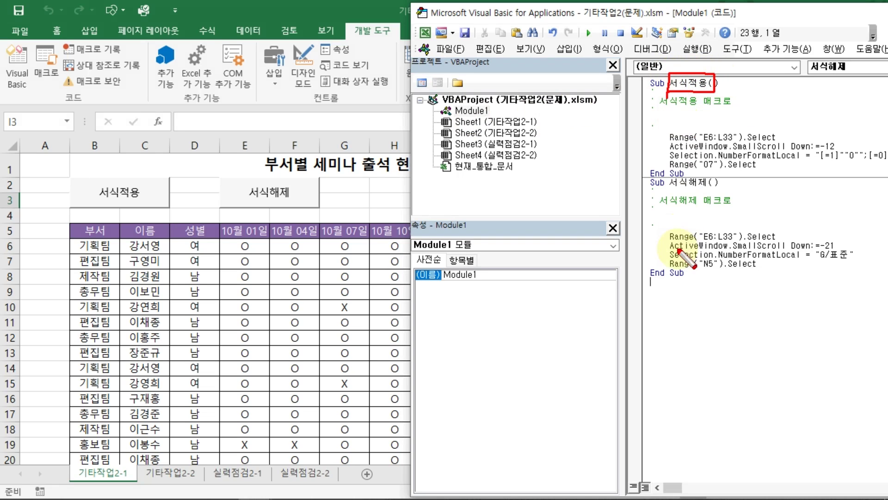
pyautogui.moveTo(659, 170)
pyautogui.mouseDown()
pyautogui.moveTo(719, 195)
pyautogui.moveTo(655, 168)
pyautogui.mouseUp()
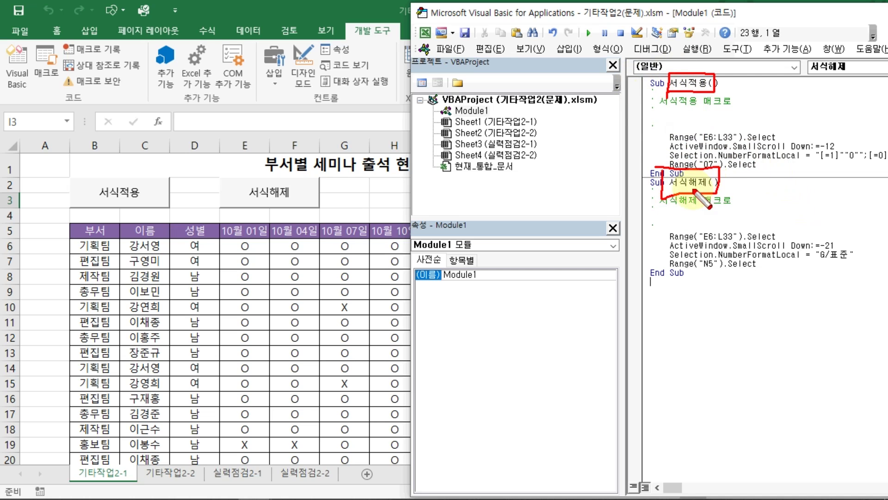
pyautogui.press('Escape')
pyautogui.moveTo(766, 15); pyautogui.dragTo(580, 27)
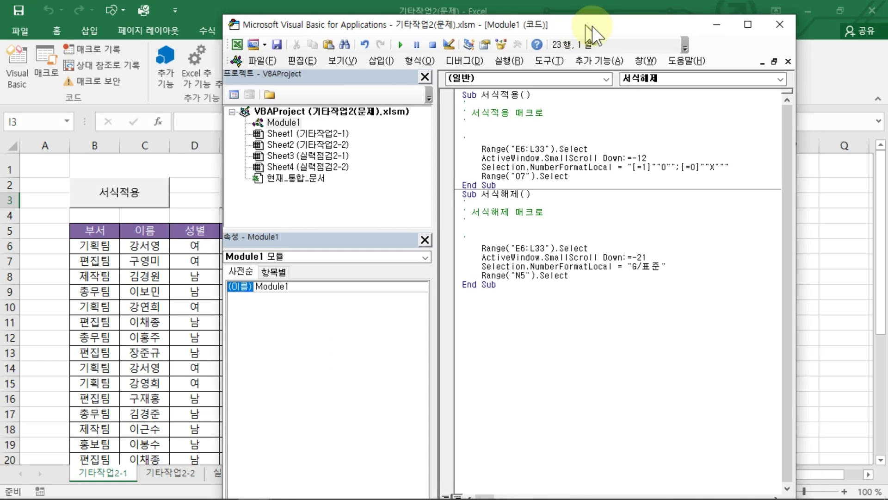
pyautogui.click(779, 25)
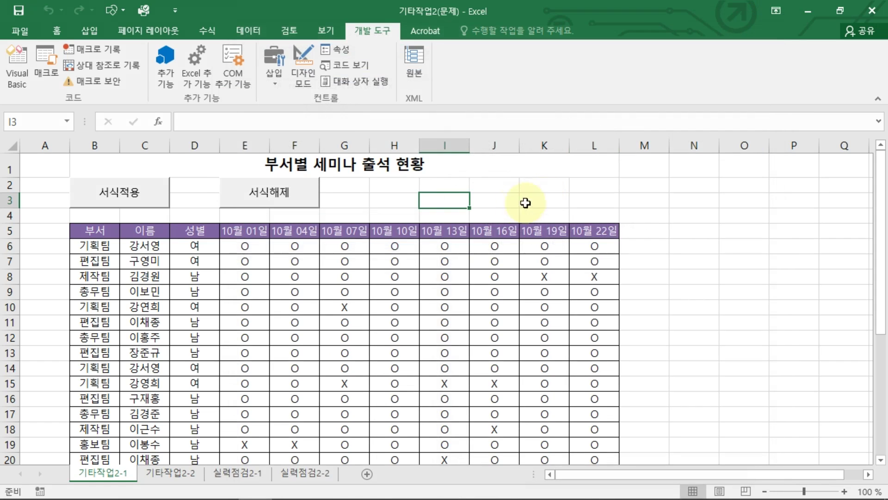
# Check the macro assignment of the 서식적용 button, leave it without applying changes and deselect the button
pyautogui.keyDown('ctrl'); pyautogui.click(155, 206); pyautogui.keyUp('ctrl')
pyautogui.rightClick(155, 206)
pyautogui.click(234, 321)
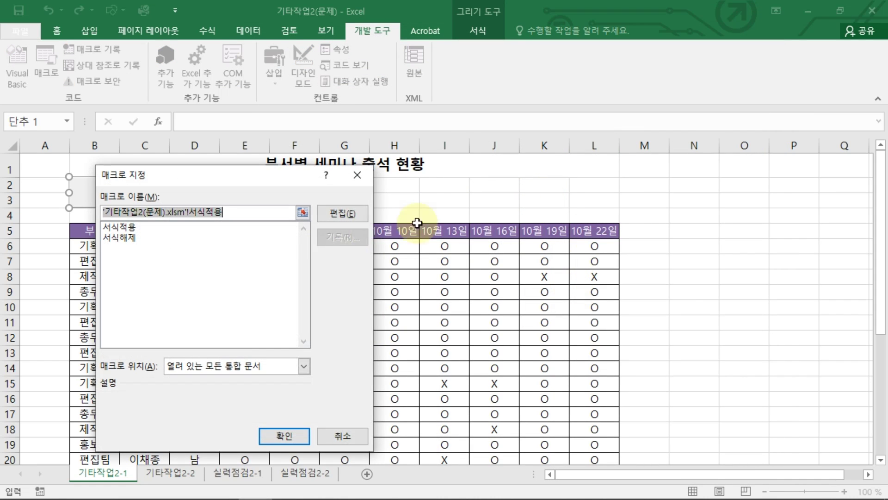
pyautogui.click(138, 227)
pyautogui.click(358, 437)
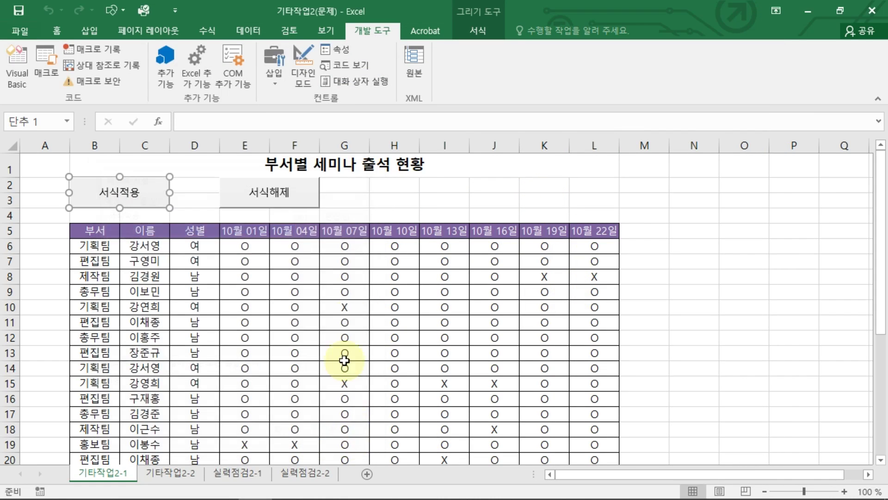
pyautogui.click(363, 291)
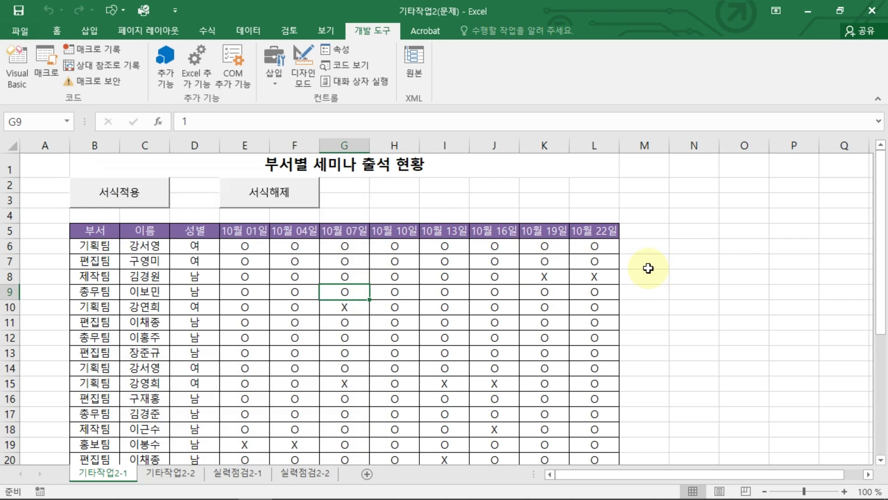